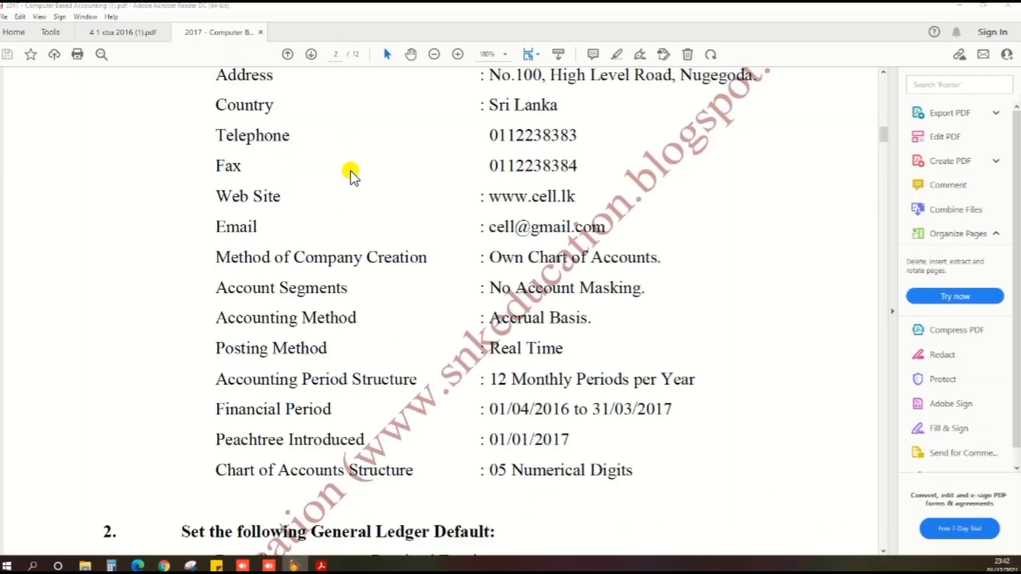
Step: Scroll the exam paper PDF to the Company Information section
{"action": "scroll", "coordinate": [349, 206], "scroll_direction": "up", "scroll_amount": 5}
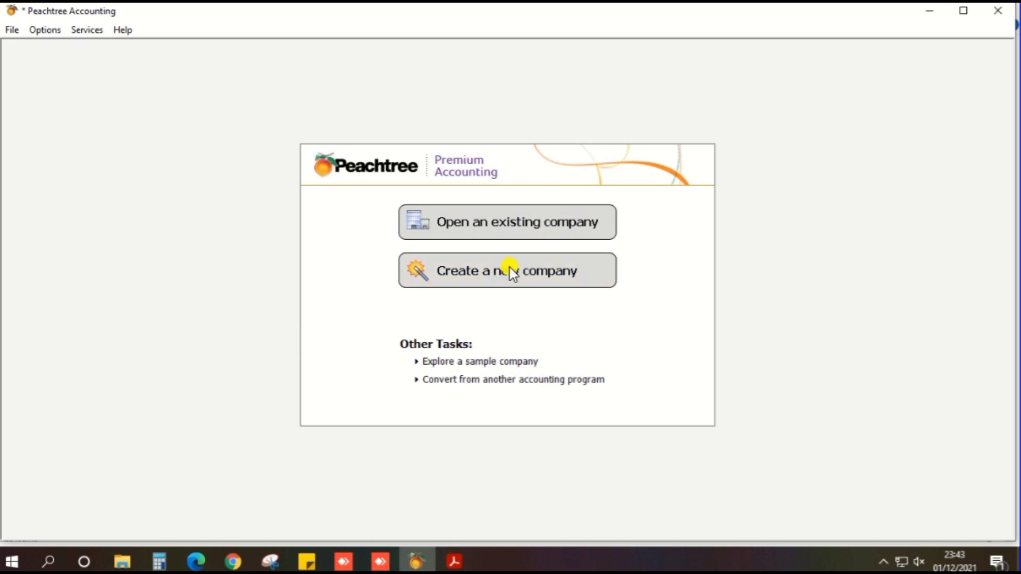
Step: Start a new company and get past the wizard's Introduction page
{"action": "left_click", "coordinate": [509, 268]}
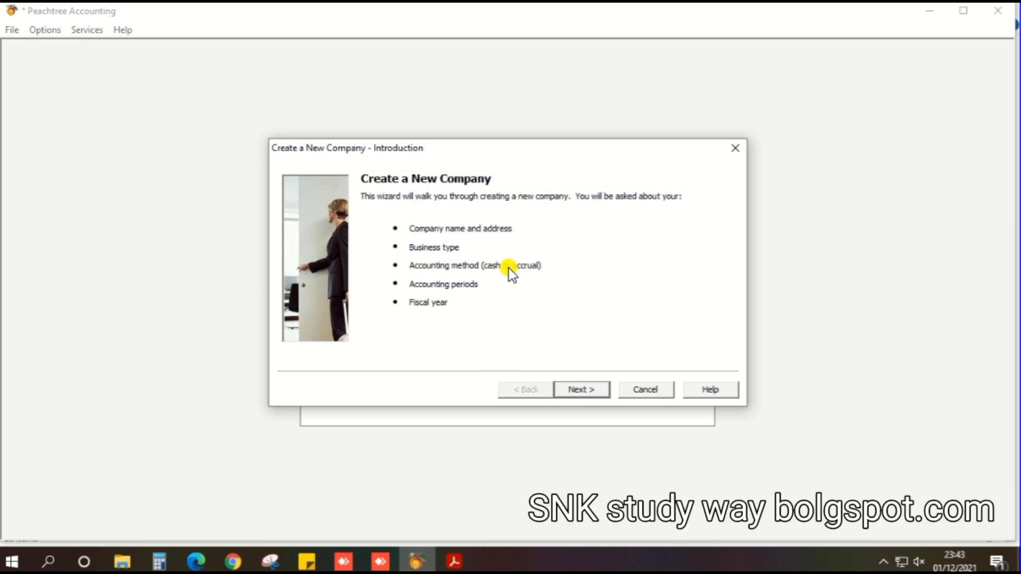
{"action": "left_click", "coordinate": [574, 390]}
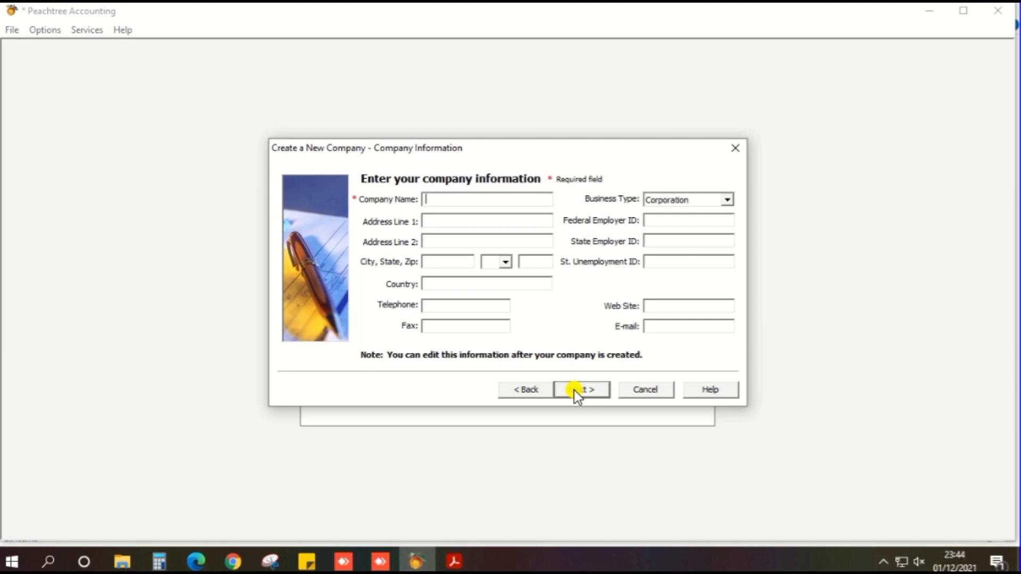
Step: Enter company name 2017 HNDA EXAM PAPER with its two address lines, city and country
{"action": "type", "text": "2017 HNDA "}
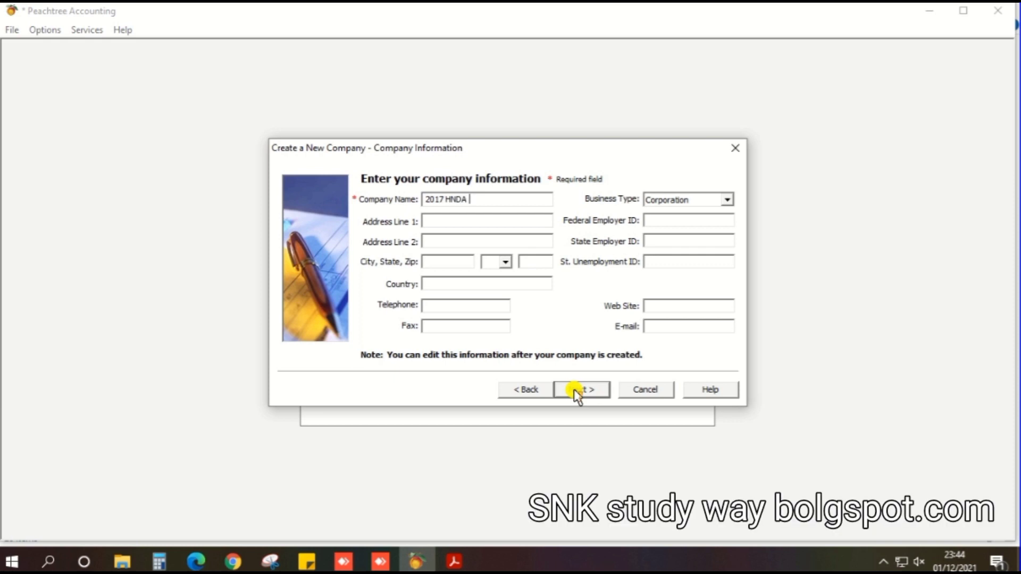
{"action": "type", "text": "EXAM "}
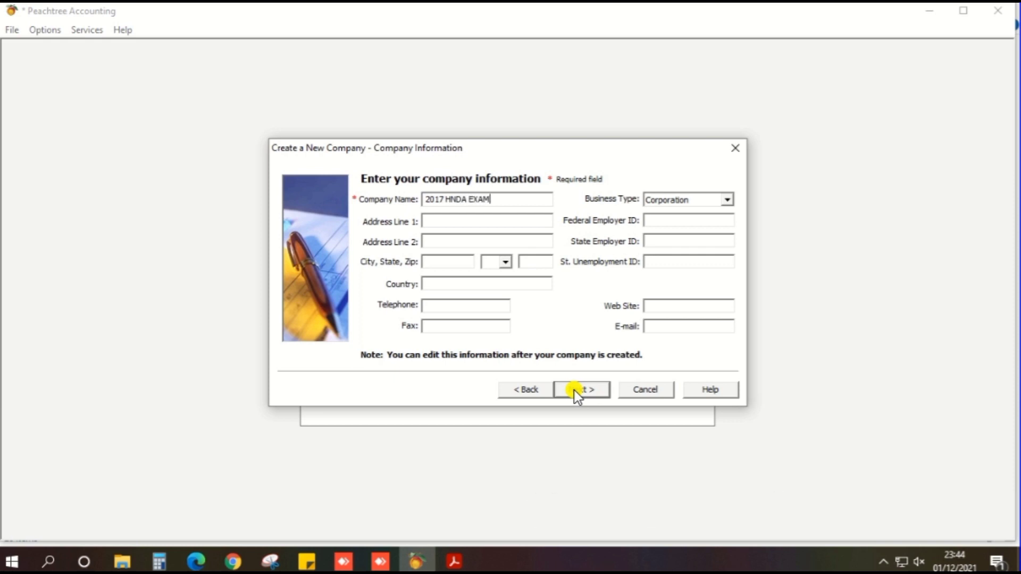
{"action": "type", "text": "PAPER"}
{"action": "key", "text": "Tab"}
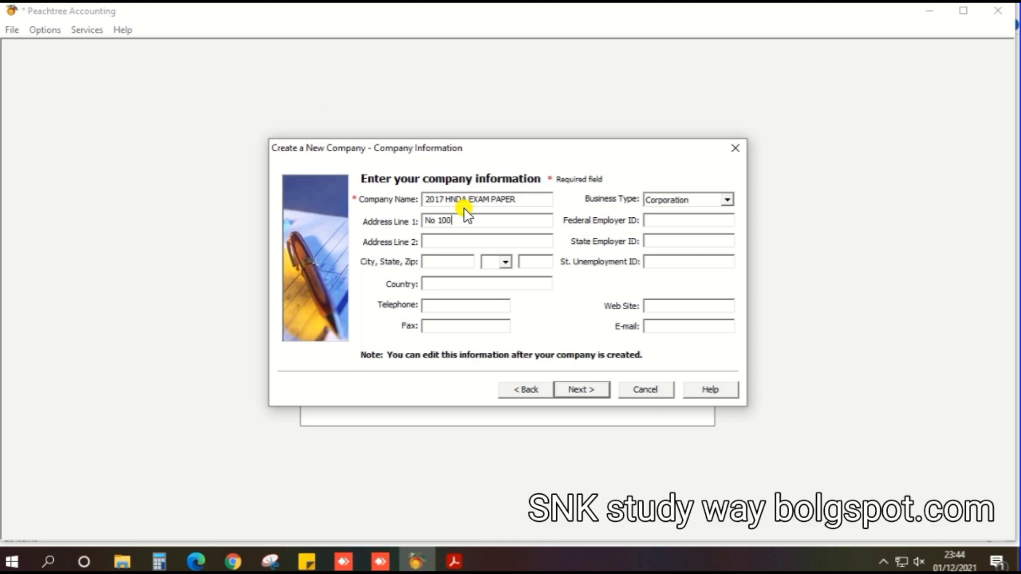
{"action": "key", "text": "Tab"}
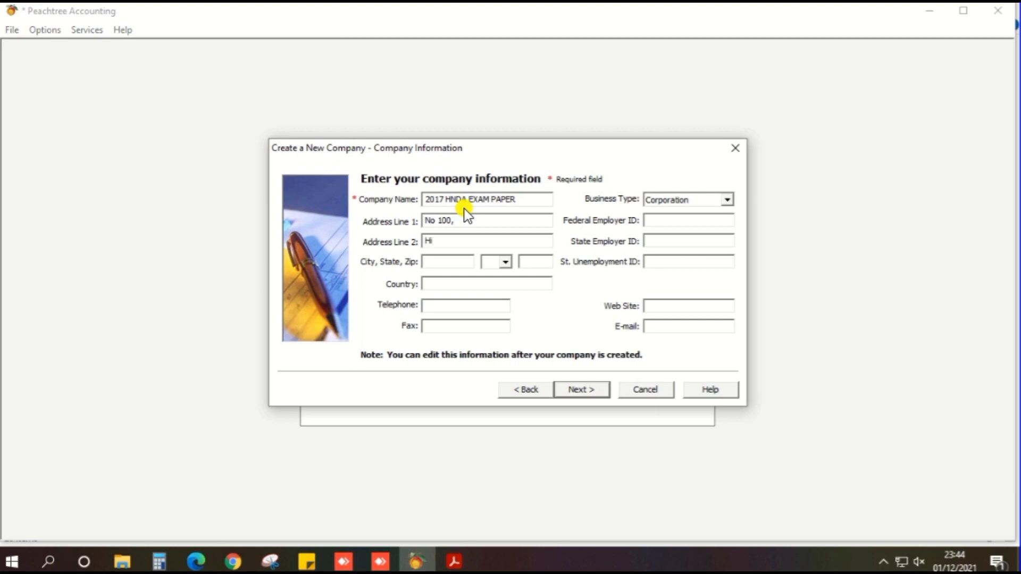
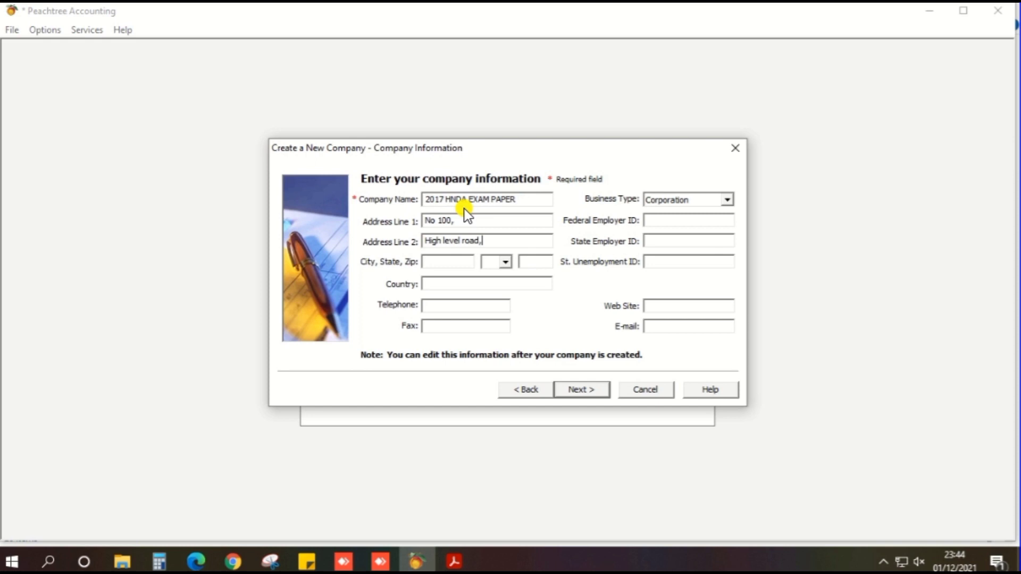
{"action": "key", "text": "Tab"}
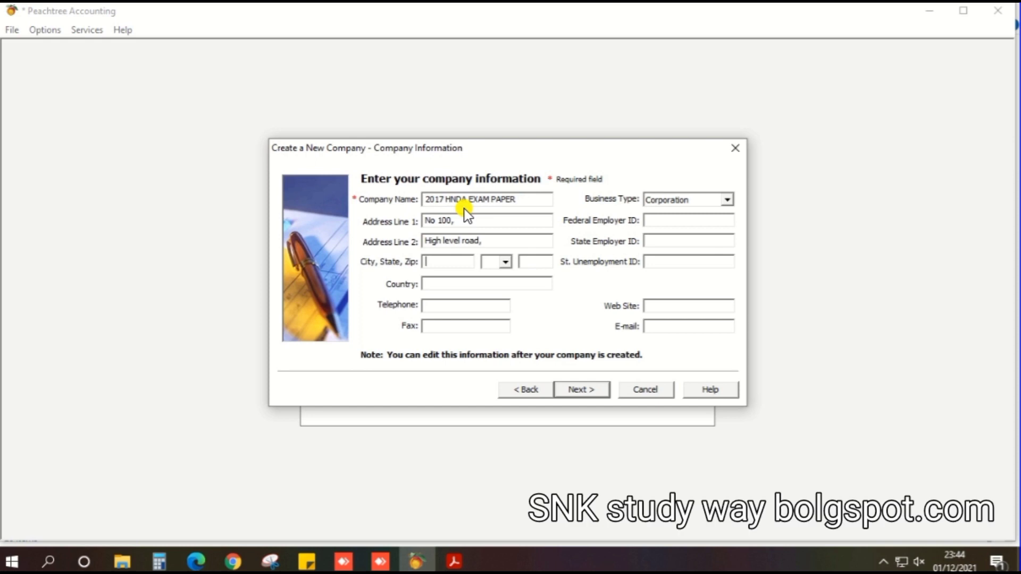
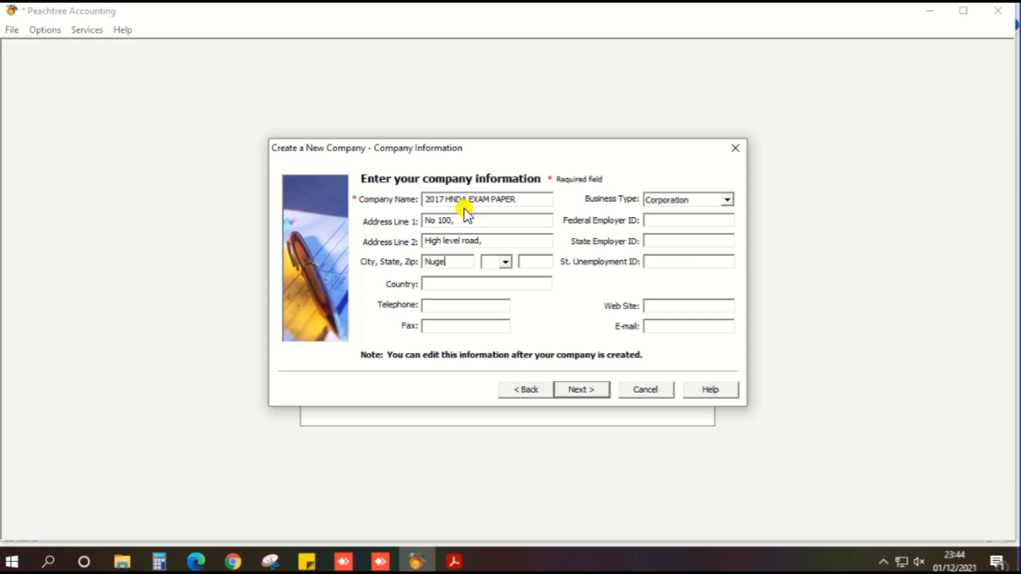
{"action": "key", "text": "Tab"}
{"action": "key", "text": "Tab"}
{"action": "key", "text": "Tab"}
{"action": "type", "text": "Srilanka"}
{"action": "key", "text": "Tab"}
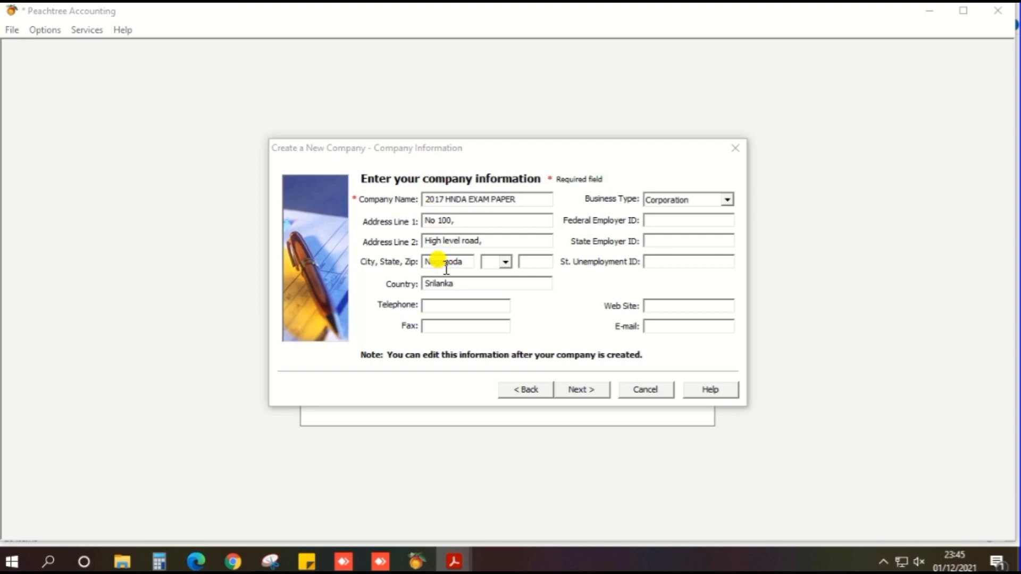
Step: Fill in the company's telephone and fax numbers, checking the exam paper for them
{"action": "left_click", "coordinate": [443, 303]}
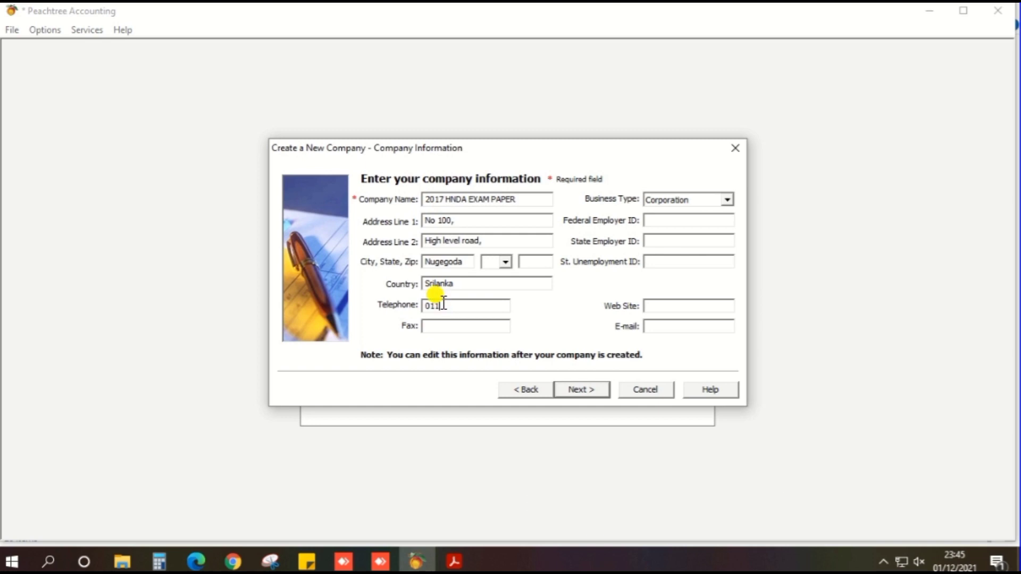
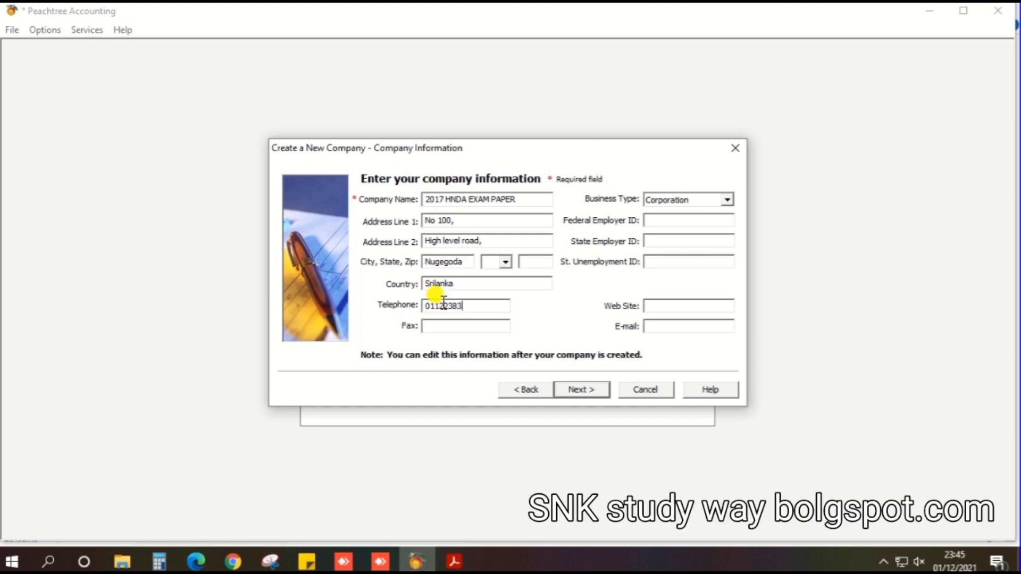
{"action": "key", "text": "Tab"}
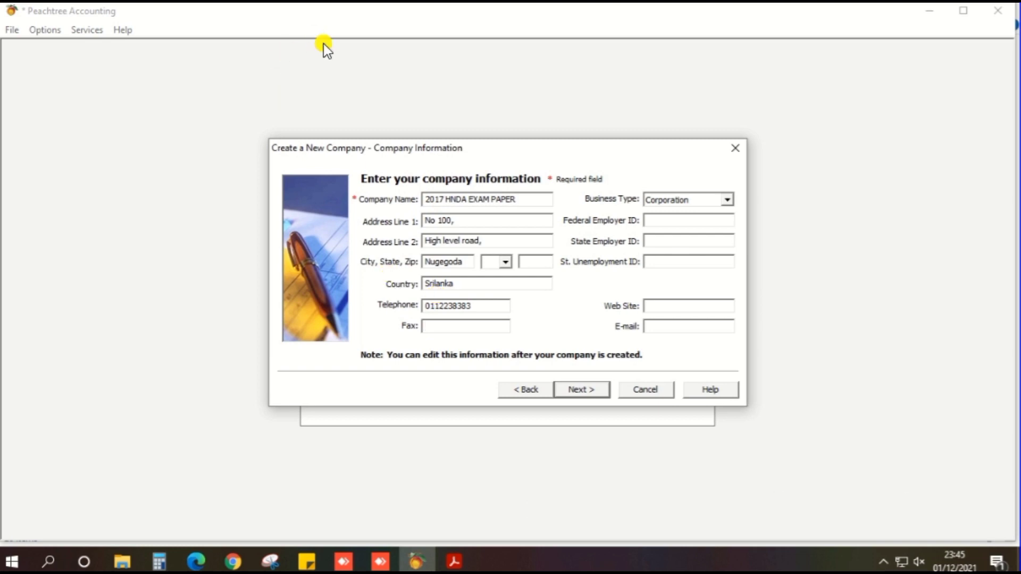
{"action": "key", "text": "alt+Tab"}
{"action": "left_click", "coordinate": [449, 326]}
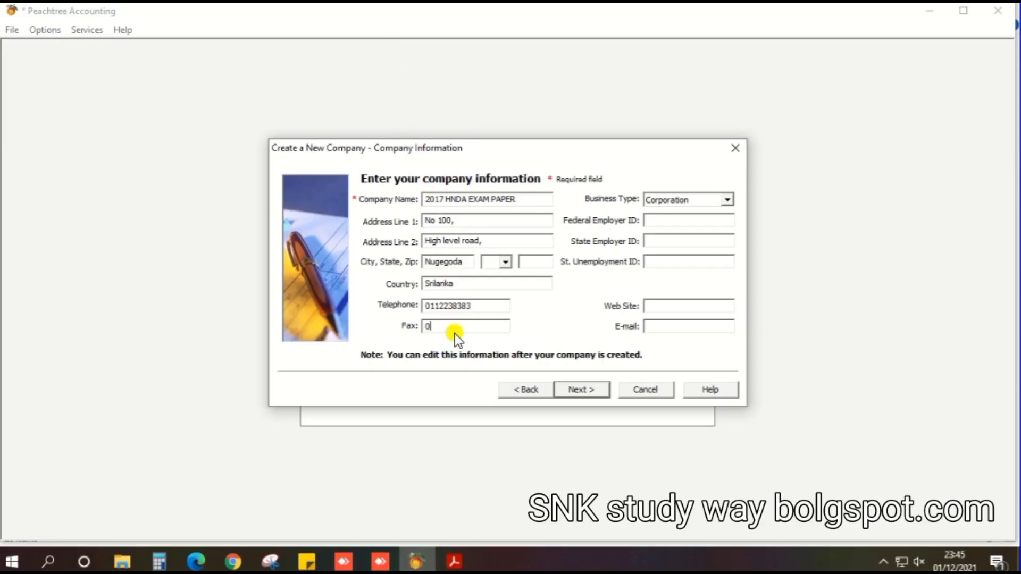
Step: Set business type to Limited Liability Company, add the web site and e-mail, and continue
{"action": "key", "text": "Tab"}
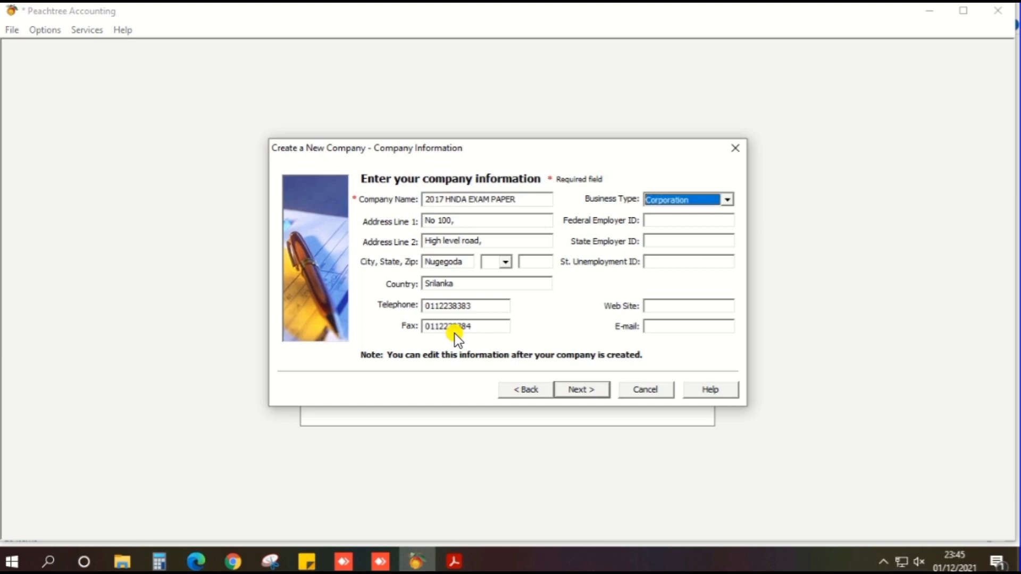
{"action": "left_click", "coordinate": [727, 199]}
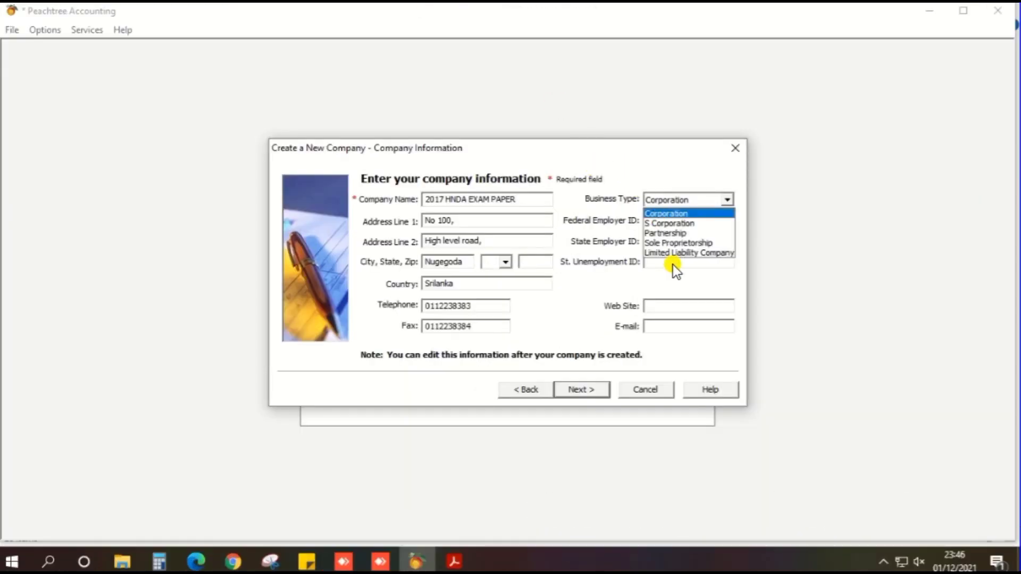
{"action": "left_click", "coordinate": [684, 253]}
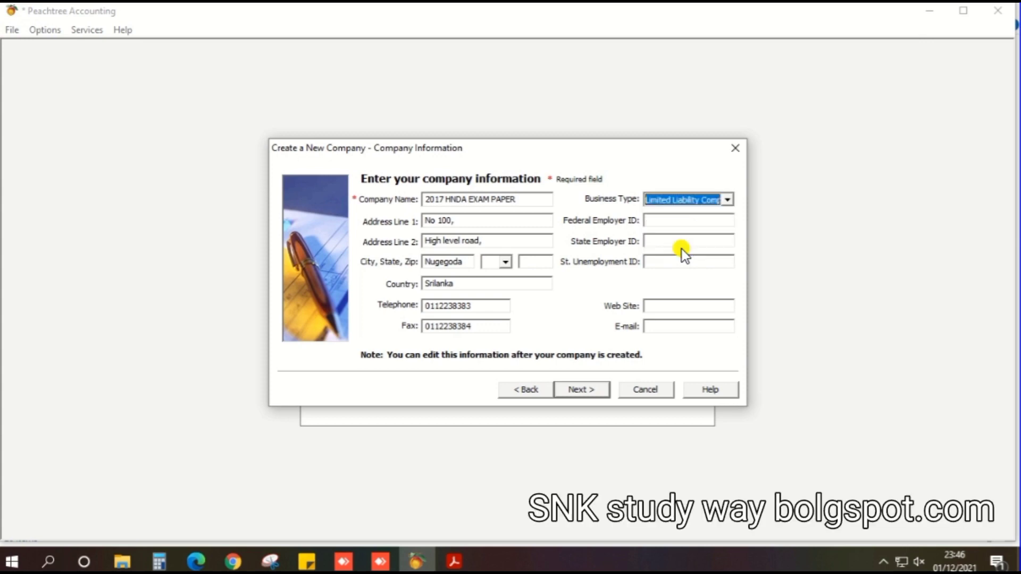
{"action": "left_click", "coordinate": [649, 307]}
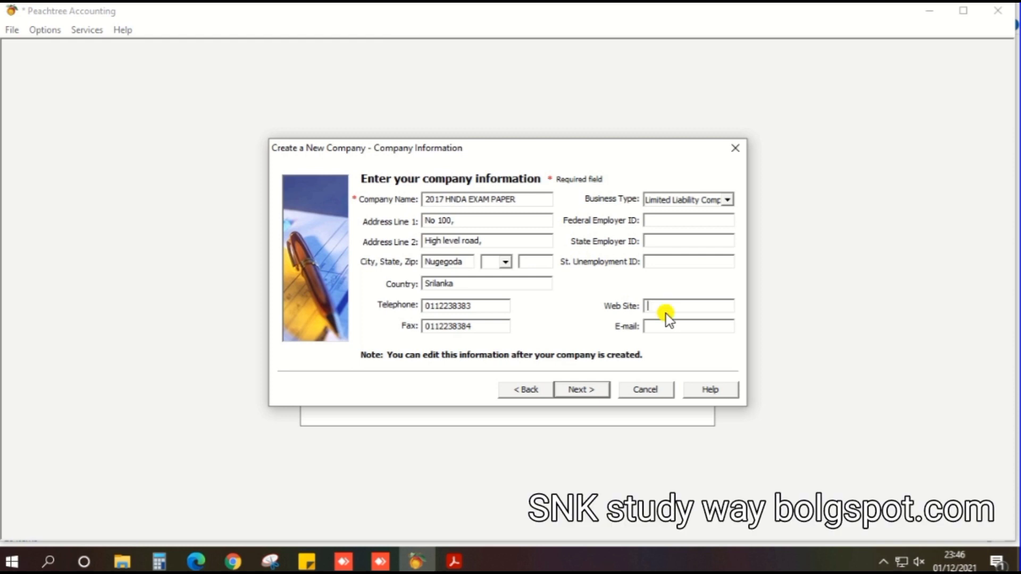
{"action": "type", "text": "www"}
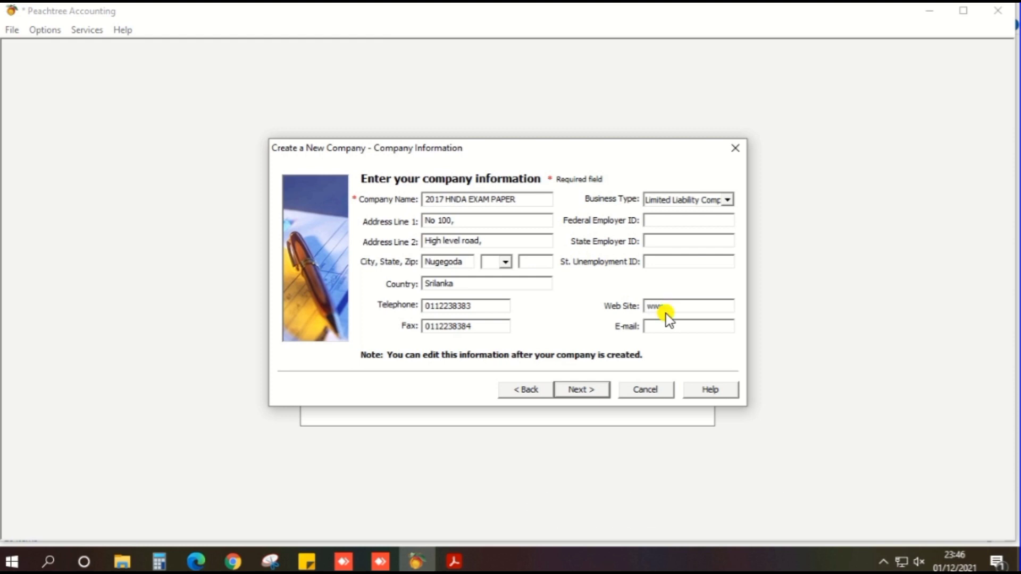
{"action": "type", "text": ".ell.lk"}
{"action": "left_click", "coordinate": [668, 326]}
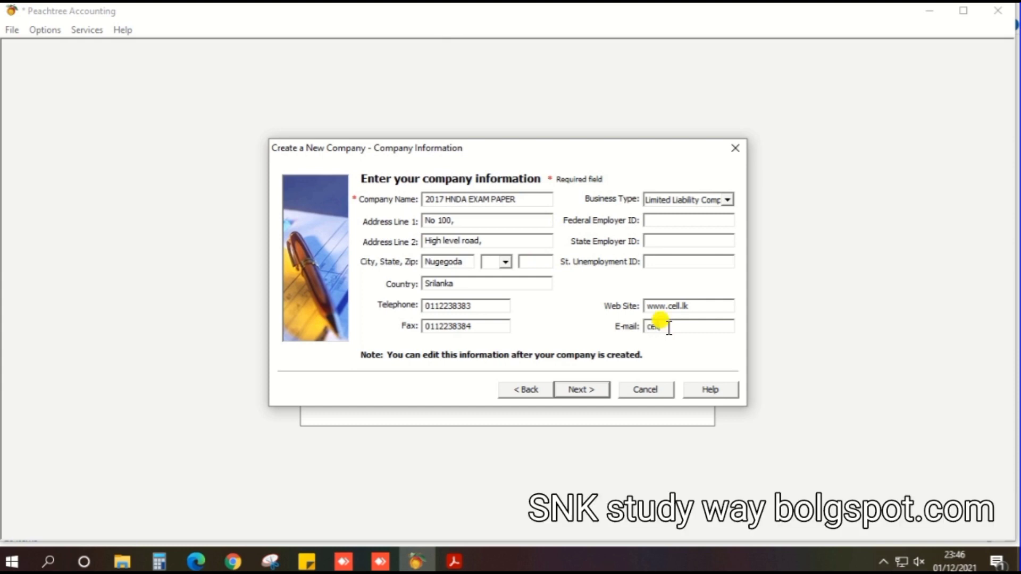
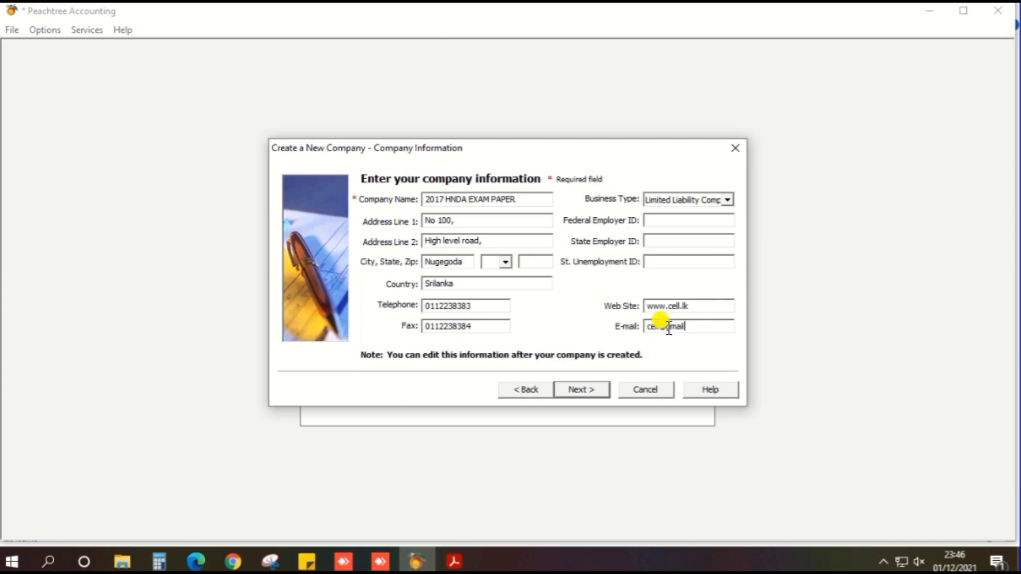
{"action": "left_click", "coordinate": [589, 388]}
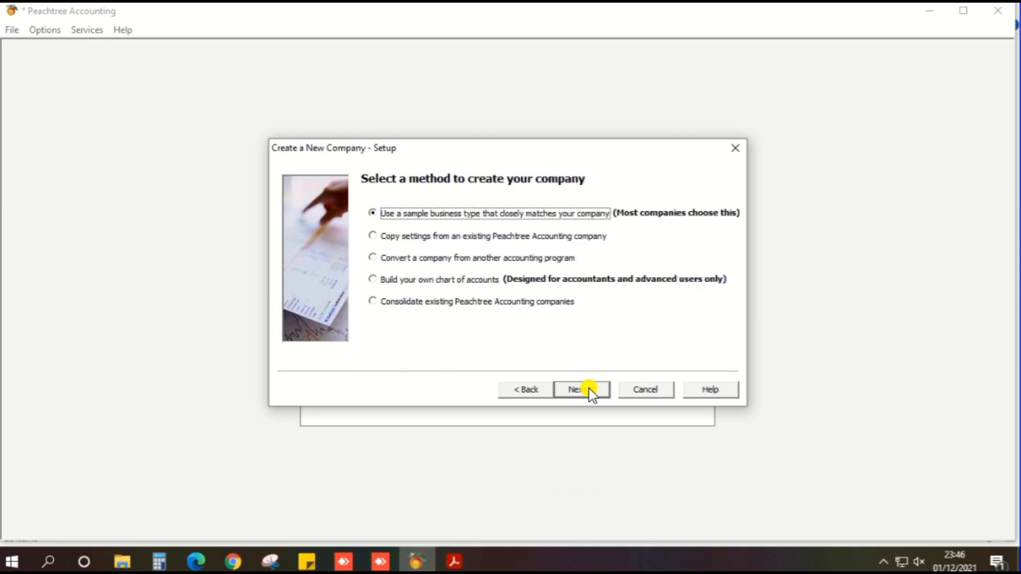
{"action": "left_click", "coordinate": [589, 388]}
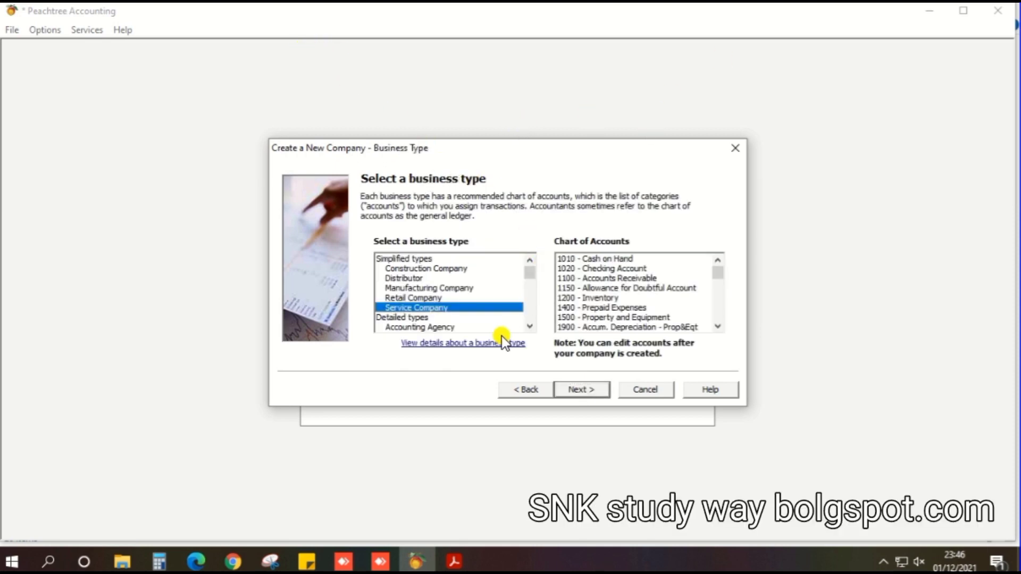
{"action": "left_click", "coordinate": [527, 390]}
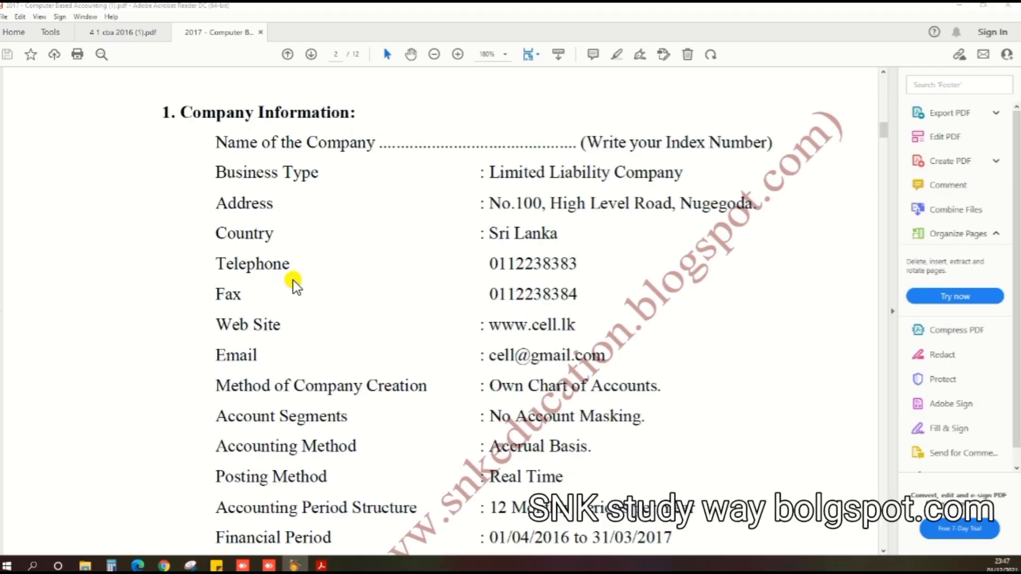
Step: Scroll the exam paper to the Method of Company Creation line
{"action": "scroll", "coordinate": [292, 274], "scroll_direction": "down", "scroll_amount": 1}
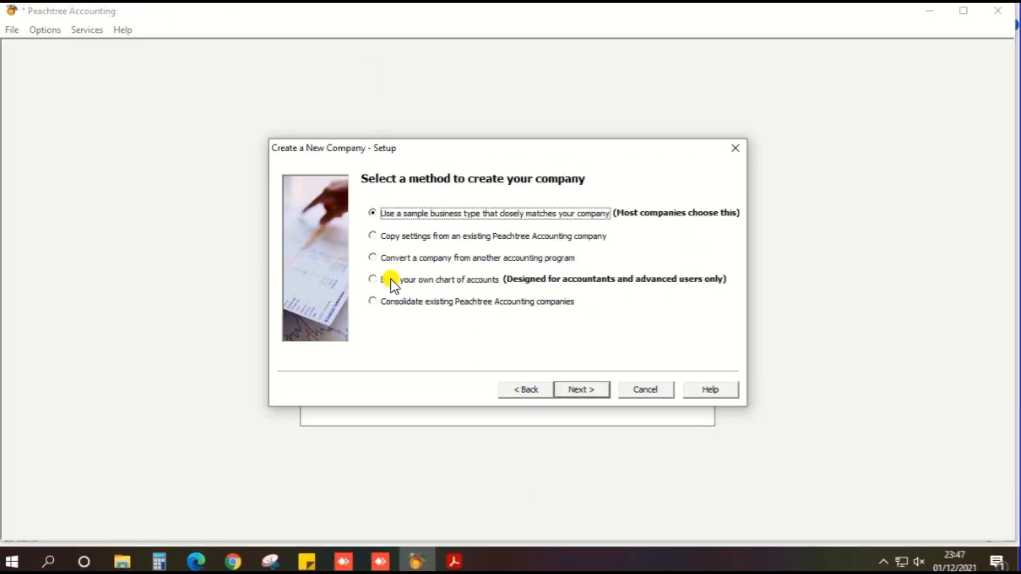
Step: Choose 'Build your own chart of accounts' and proceed to the account segments page
{"action": "left_click", "coordinate": [374, 280]}
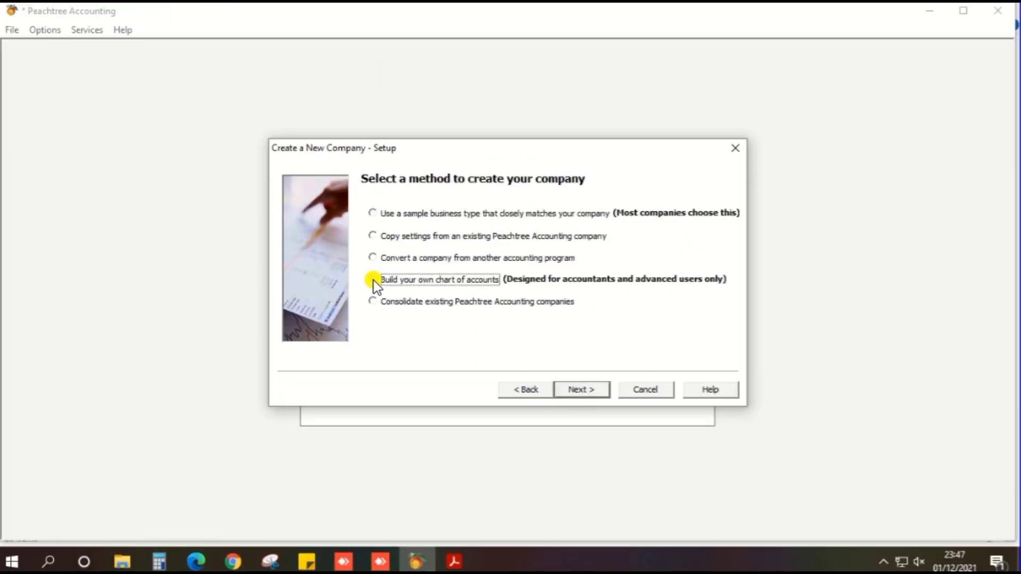
{"action": "left_click", "coordinate": [581, 391]}
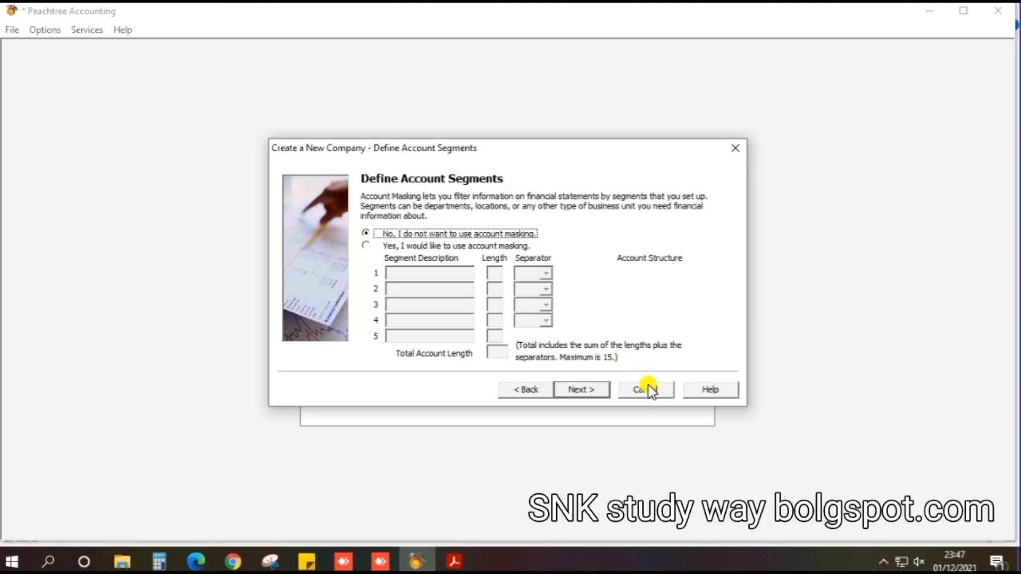
Step: Continue without account masking, then review the exam paper's remaining settings
{"action": "left_click", "coordinate": [585, 394]}
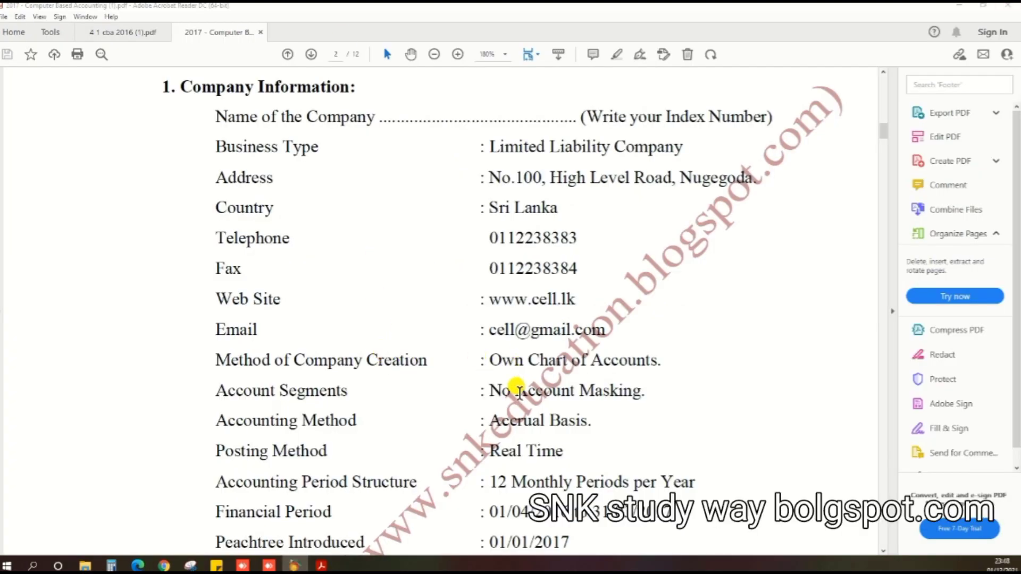
{"action": "scroll", "coordinate": [518, 393], "scroll_direction": "down", "scroll_amount": 3}
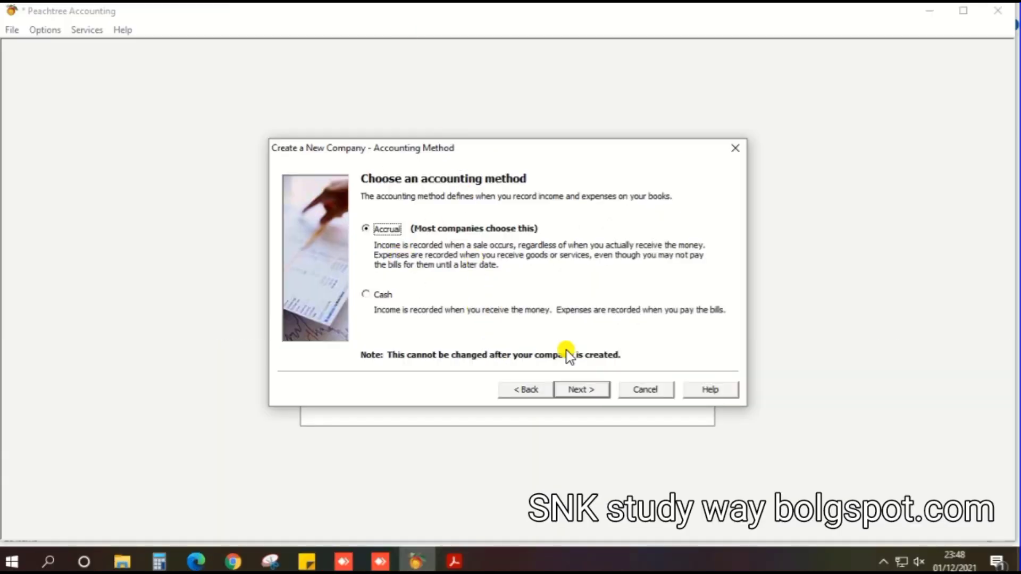
Step: Keep Accrual accounting and advance to the Real Time posting page
{"action": "left_click", "coordinate": [588, 392]}
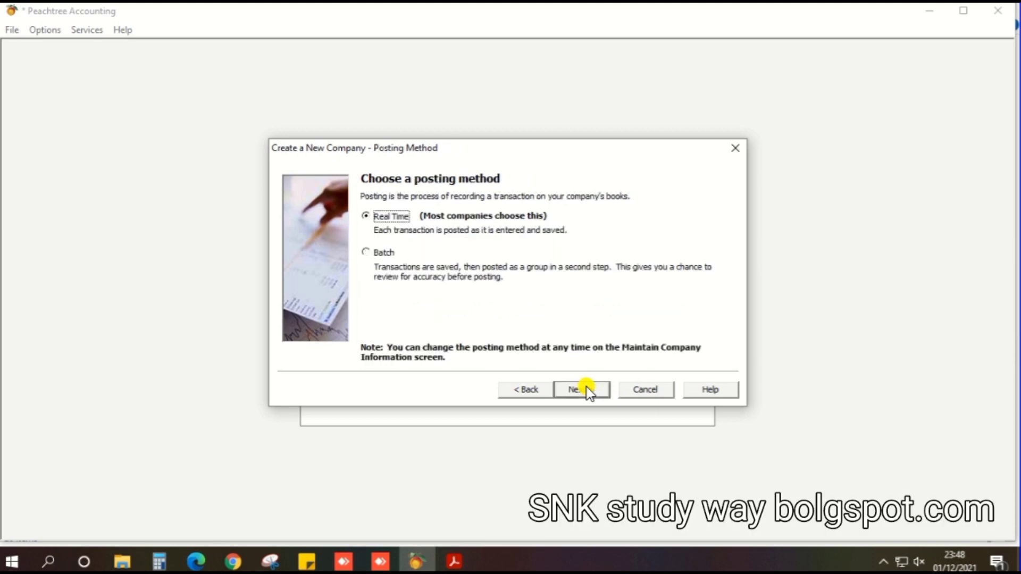
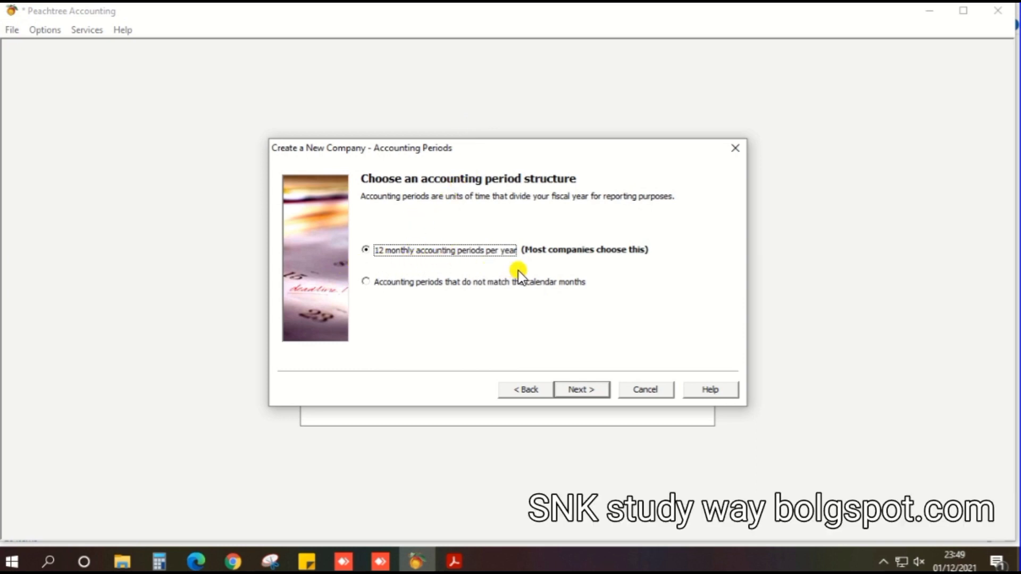
Step: Advance the new-company wizard to the fiscal-year start page
{"action": "left_click", "coordinate": [580, 392]}
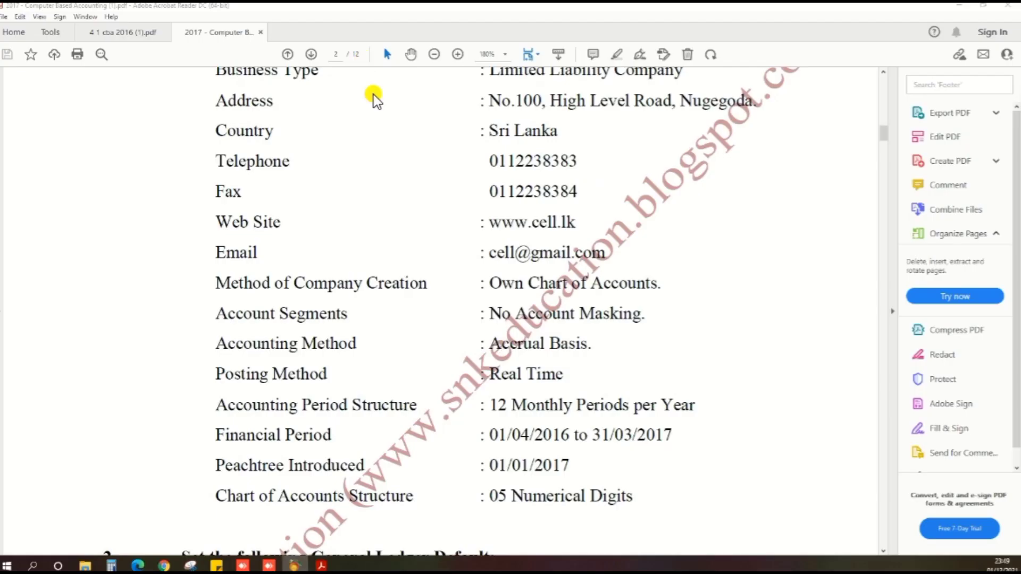
Step: Scroll the assignment PDF to read the 01/04/2016 to 31/03/2017 financial period
{"action": "scroll", "coordinate": [426, 304], "scroll_direction": "down", "scroll_amount": 4}
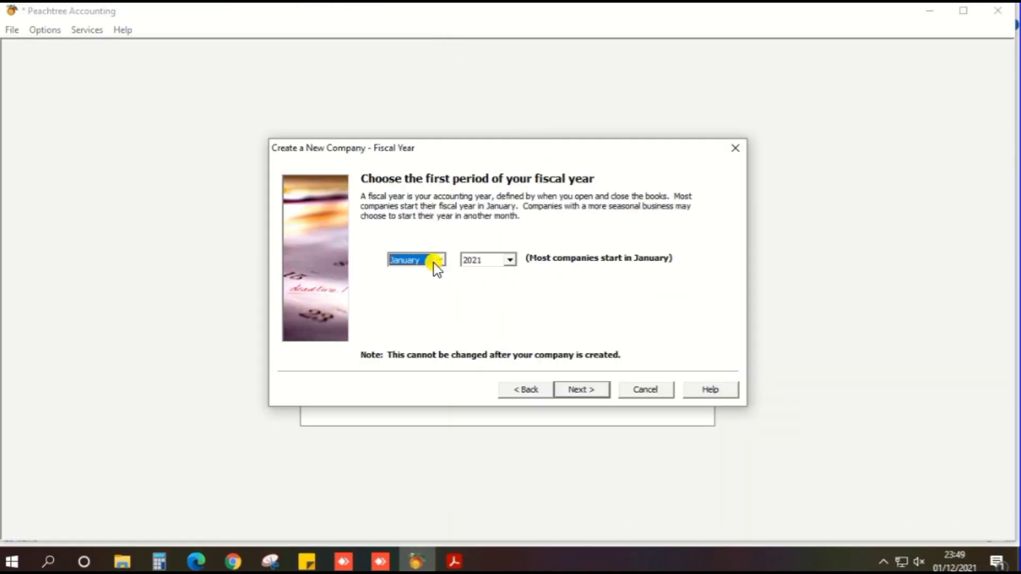
Step: Set the fiscal year start to April 2016 using the month and year lists
{"action": "left_click", "coordinate": [434, 263]}
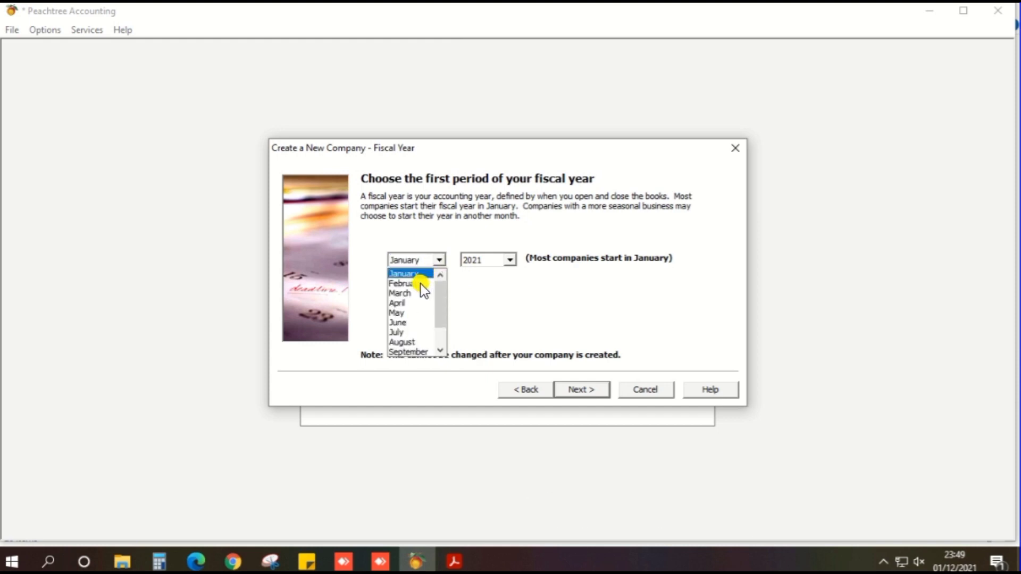
{"action": "left_click", "coordinate": [403, 304]}
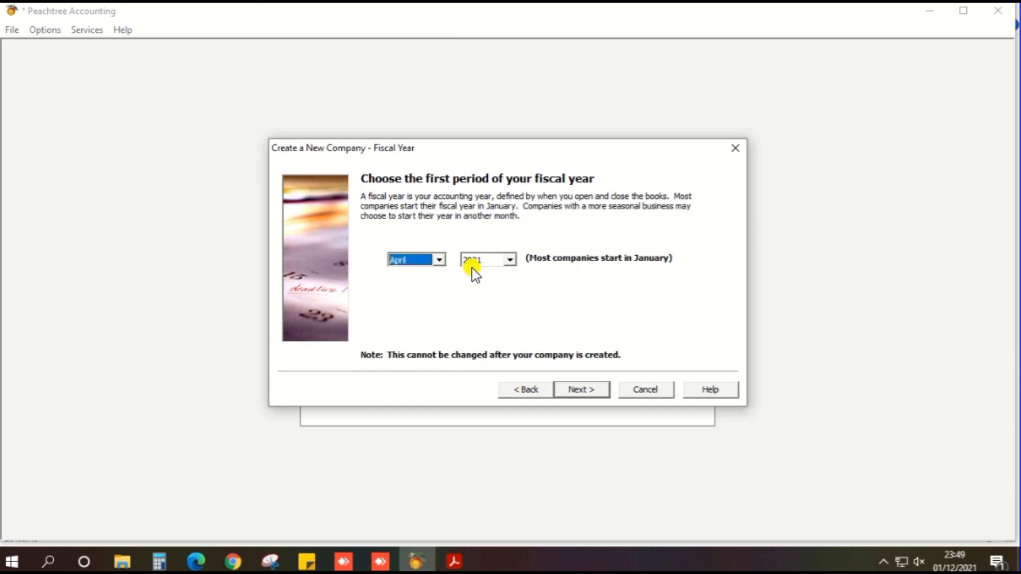
{"action": "left_click", "coordinate": [507, 262]}
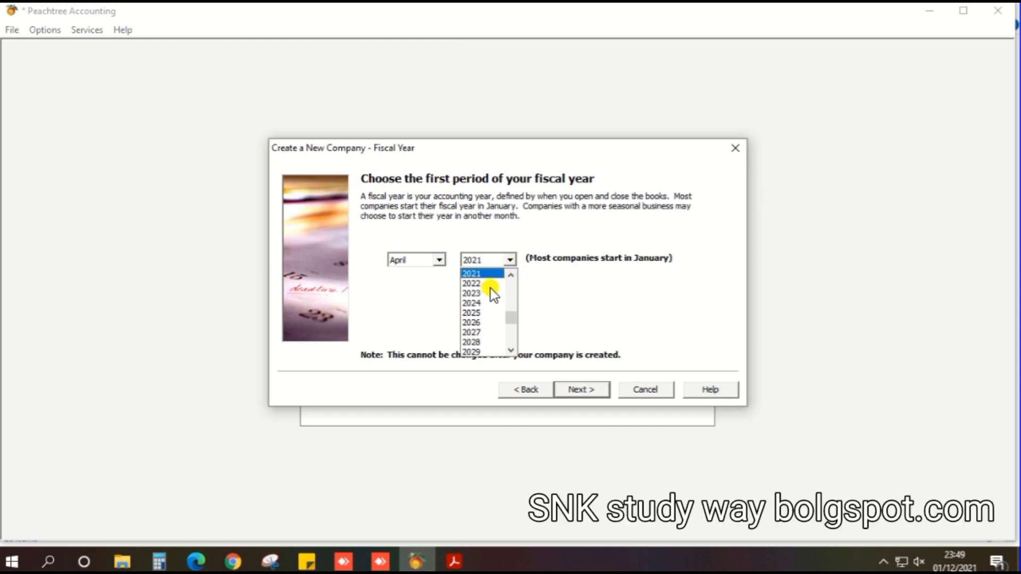
{"action": "scroll", "coordinate": [490, 296], "scroll_direction": "up", "scroll_amount": 1}
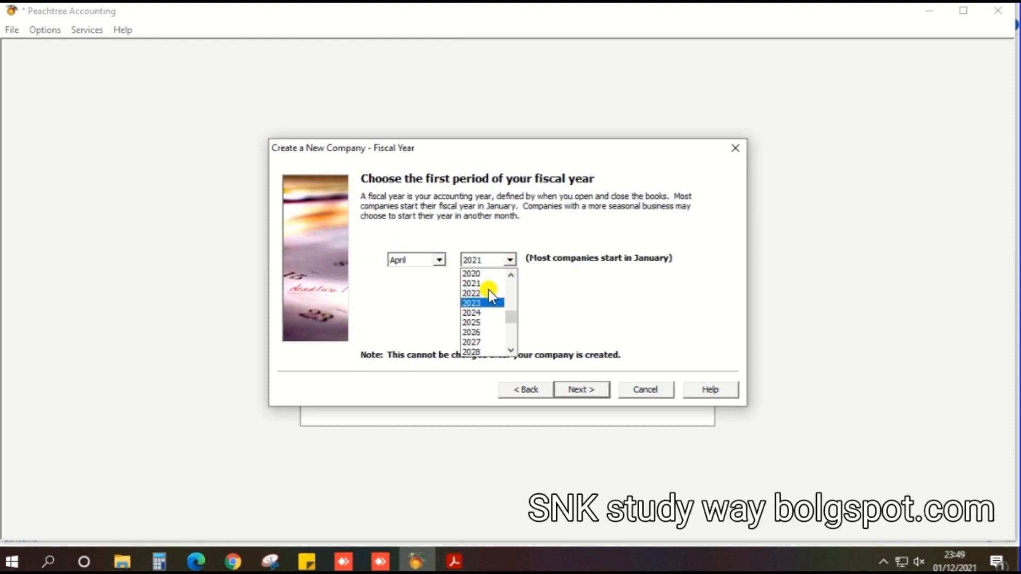
{"action": "scroll", "coordinate": [490, 296], "scroll_direction": "up", "scroll_amount": 7}
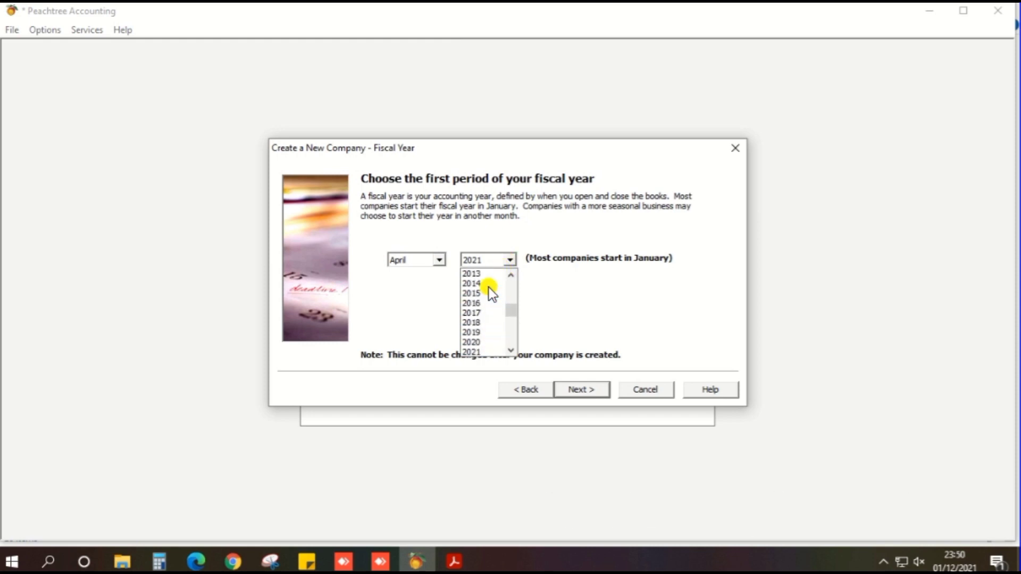
{"action": "left_click", "coordinate": [475, 302]}
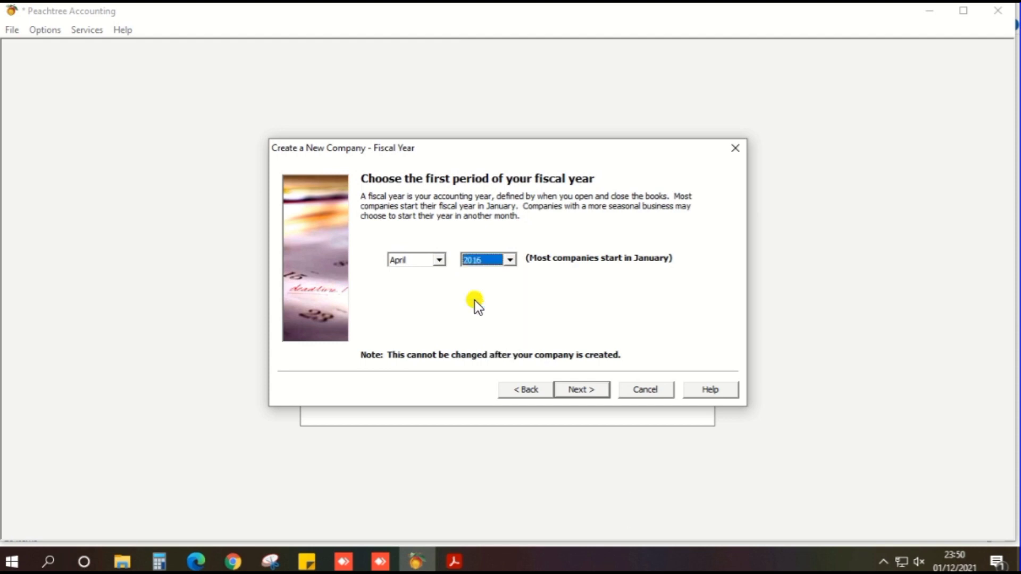
Step: Go to the wizard's final page and finish creating the company's data files
{"action": "left_click", "coordinate": [581, 390]}
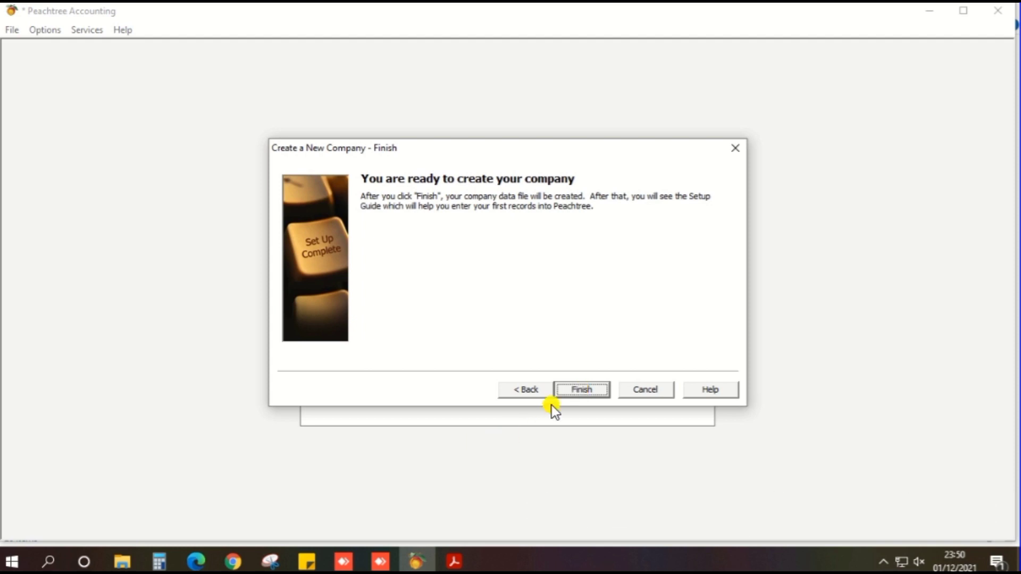
{"action": "left_click", "coordinate": [577, 390]}
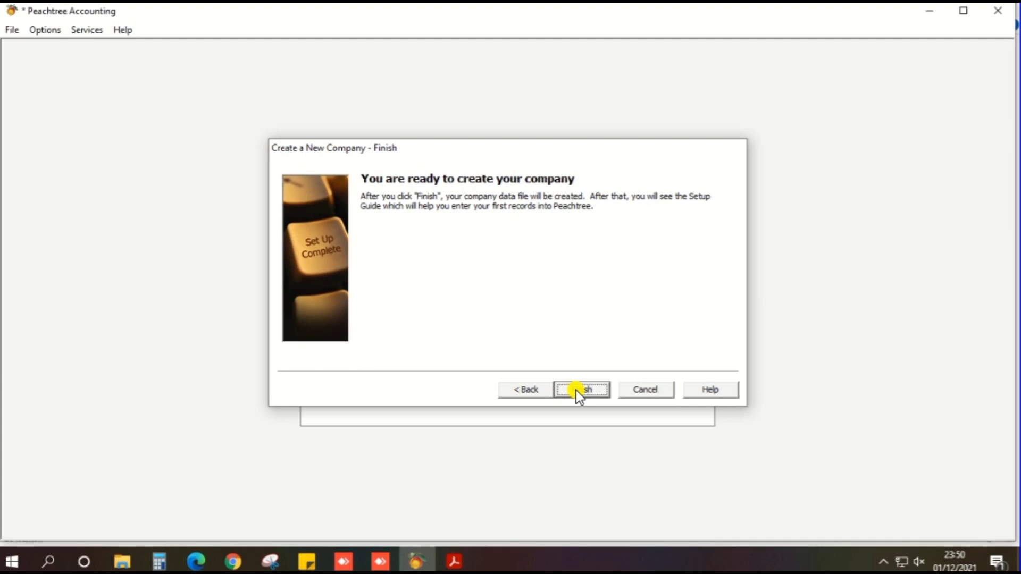